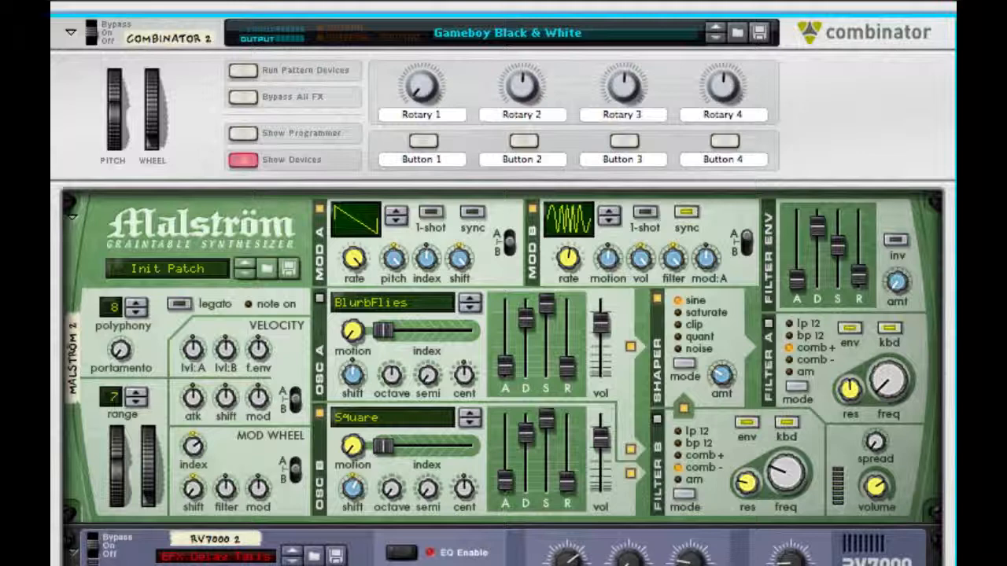
- Play the song and solo the Combinator 2 track to audition the Gameboy Black & White patch
{"action": "key", "text": "space"}
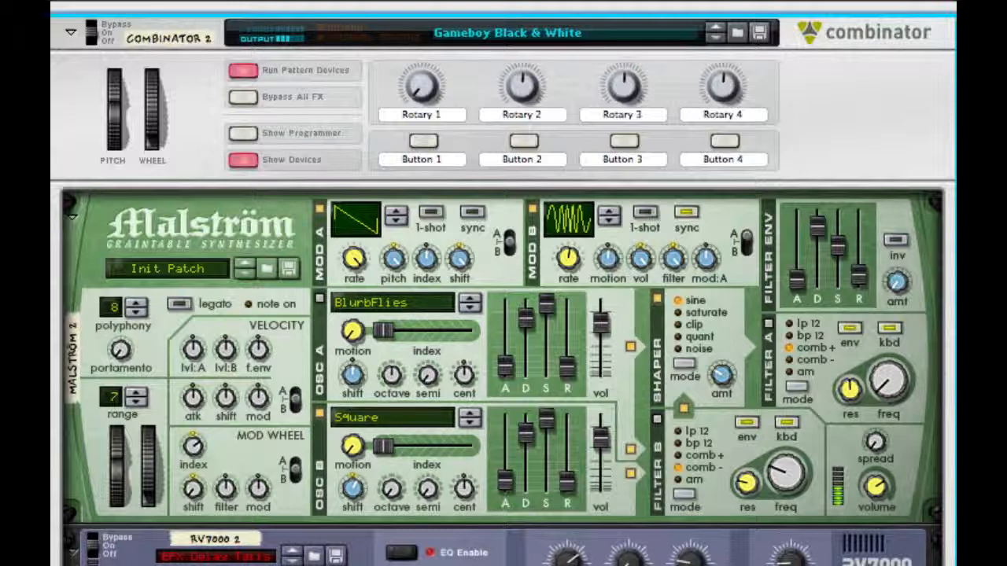
{"action": "scroll", "coordinate": [375, 513], "scroll_direction": "up", "scroll_amount": 3}
{"action": "left_click", "coordinate": [279, 174]}
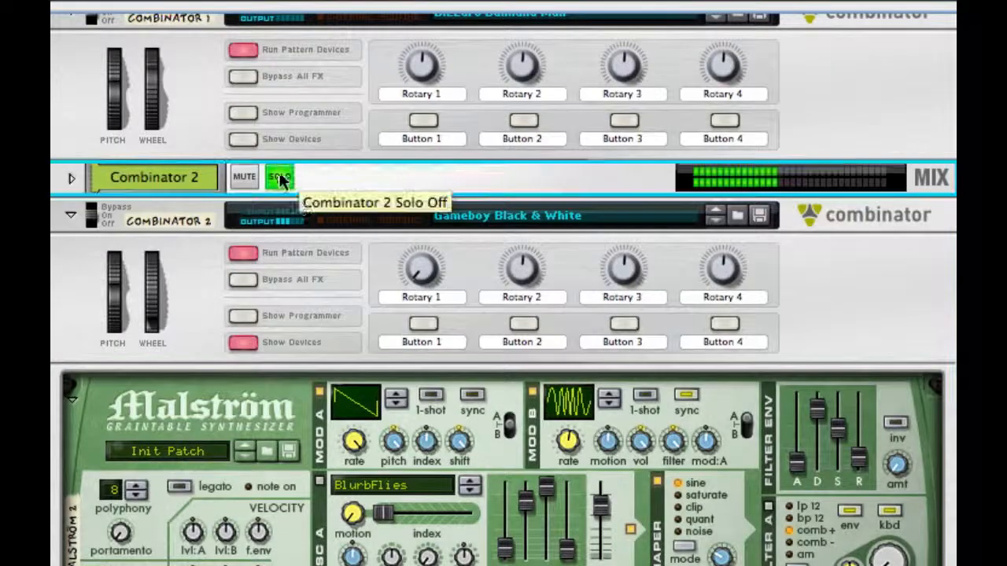
{"action": "scroll", "coordinate": [279, 170], "scroll_direction": "down", "scroll_amount": 1}
{"action": "scroll", "coordinate": [912, 351], "scroll_direction": "down", "scroll_amount": 4}
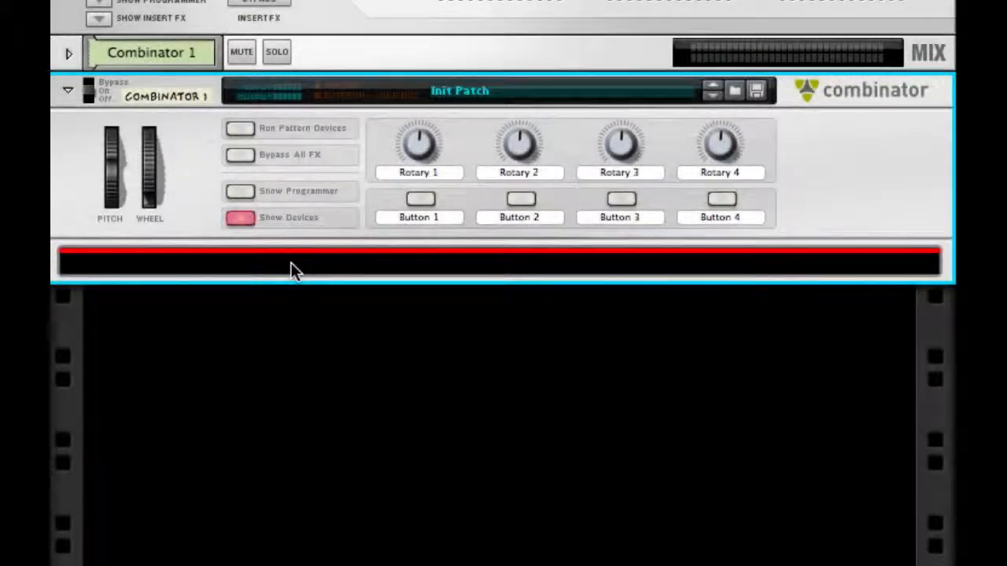
- Add a Malström synthesizer inside the empty Combinator 1
{"action": "right_click", "coordinate": [292, 262]}
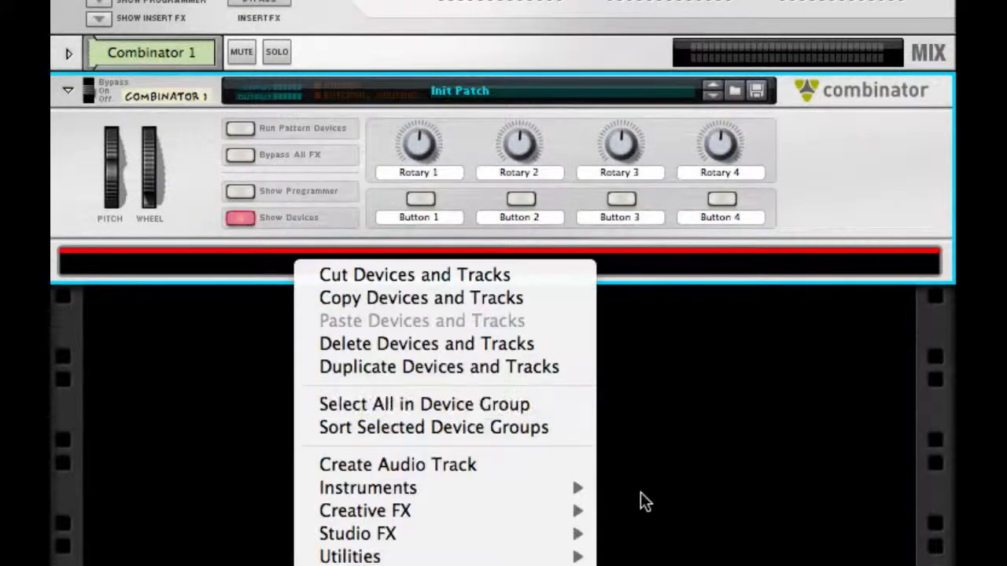
{"action": "mouse_move", "coordinate": [517, 486]}
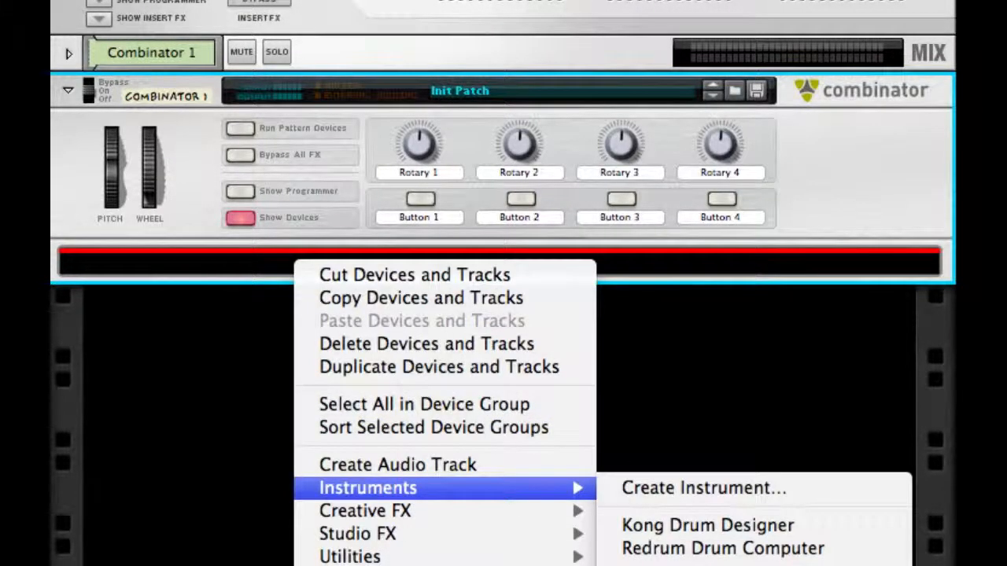
{"action": "left_click", "coordinate": [693, 563]}
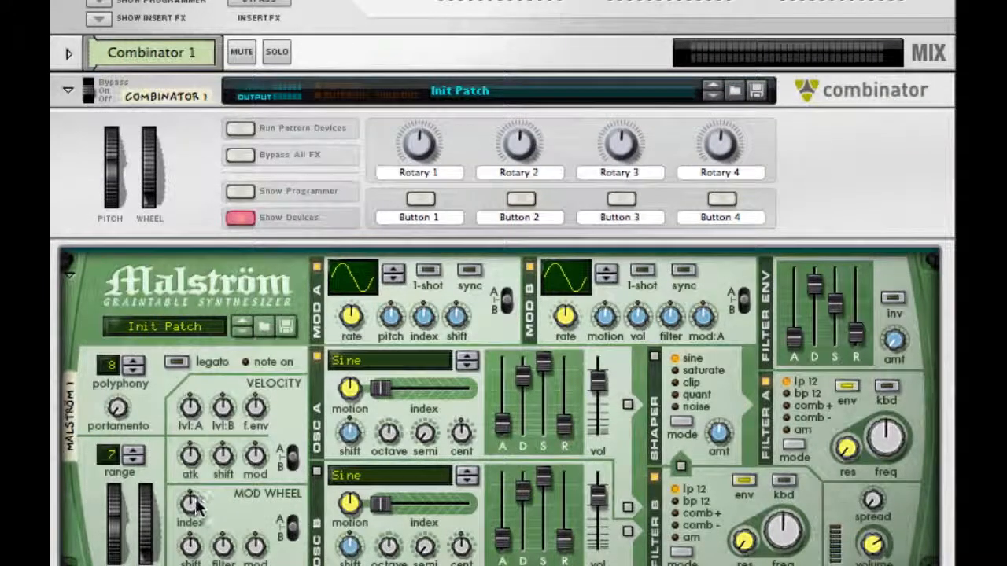
- Set the Malström's Modulator A to curve 2, raise its rate and pitch amount, and adjust its shift amount
{"action": "scroll", "coordinate": [206, 463], "scroll_direction": "down", "scroll_amount": 5}
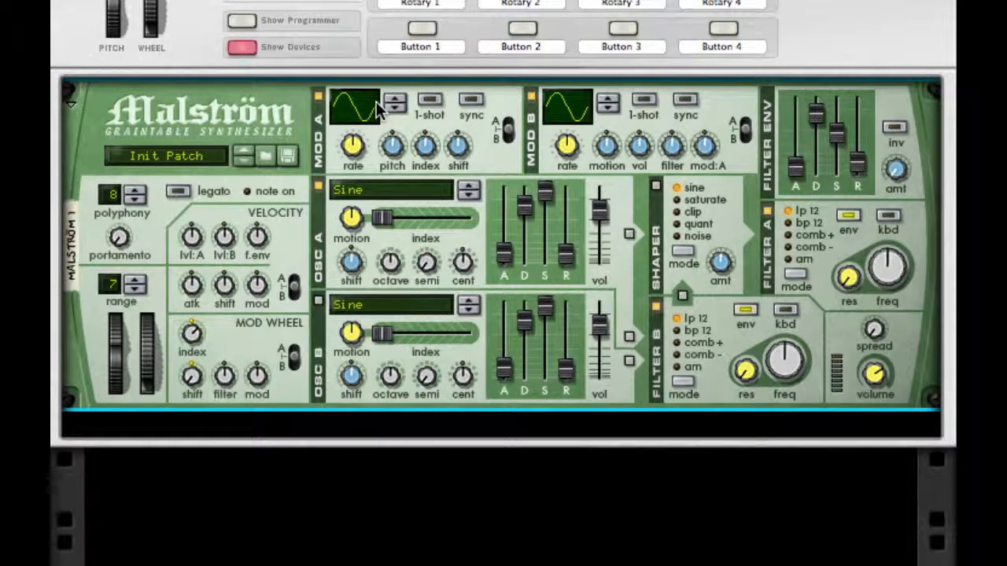
{"action": "left_click_drag", "start_coordinate": [376, 101], "coordinate": [377, 86]}
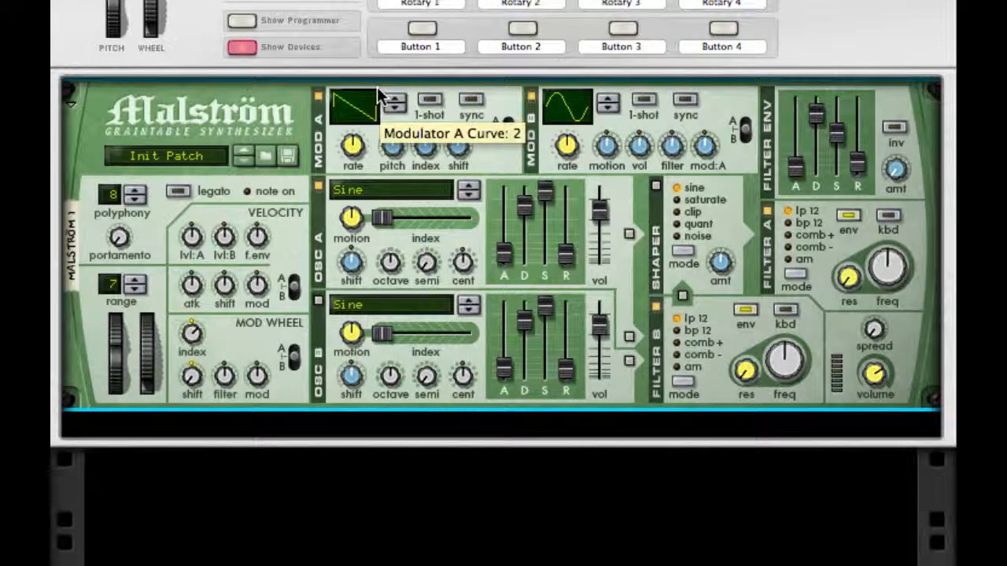
{"action": "left_click_drag", "start_coordinate": [352, 146], "coordinate": [352, 110]}
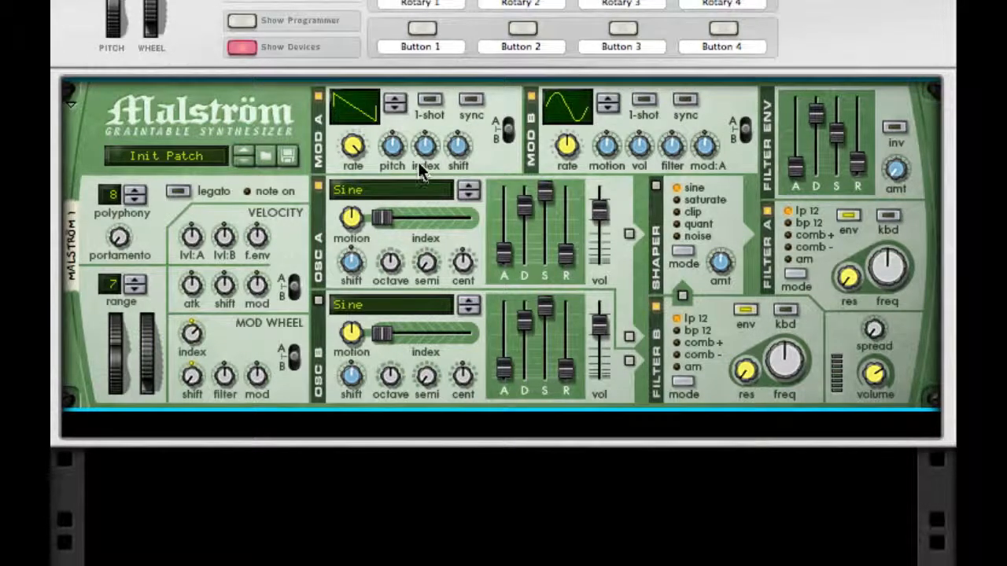
{"action": "left_click_drag", "start_coordinate": [393, 143], "coordinate": [393, 135]}
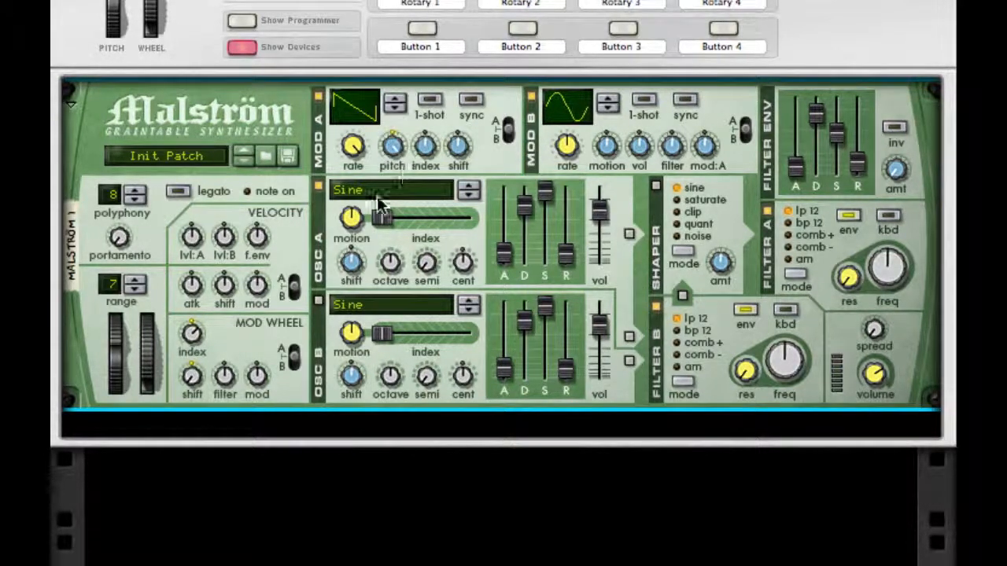
{"action": "left_click_drag", "start_coordinate": [462, 154], "coordinate": [462, 156]}
- Give the Malström's Modulator B the multi-cycle wave curve and turn on its tempo sync
{"action": "left_click_drag", "start_coordinate": [567, 107], "coordinate": [566, 88]}
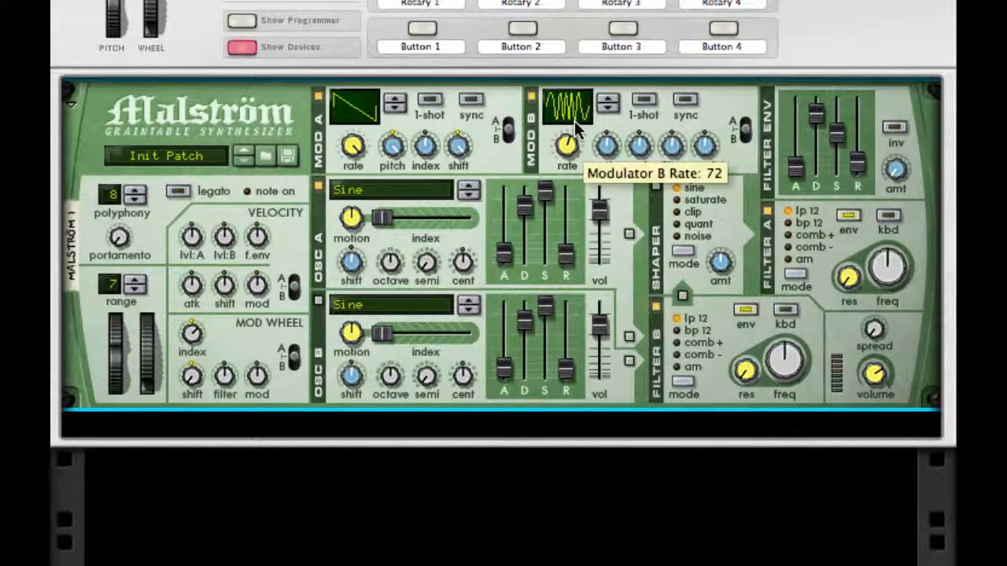
{"action": "left_click", "coordinate": [685, 101]}
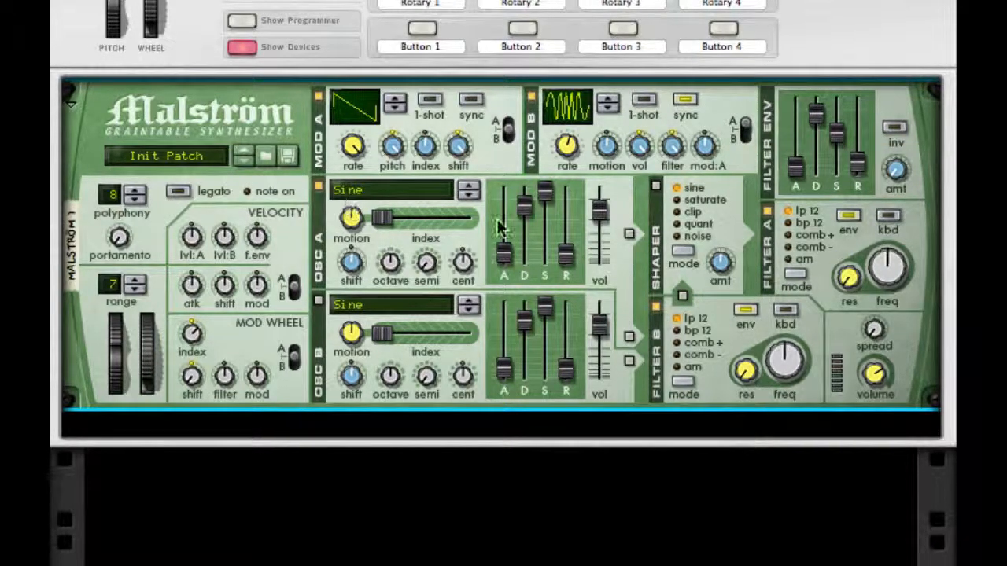
- Set Oscillator B to the Square wave, switch it on, and route it to Filter B
{"action": "left_click", "coordinate": [386, 305]}
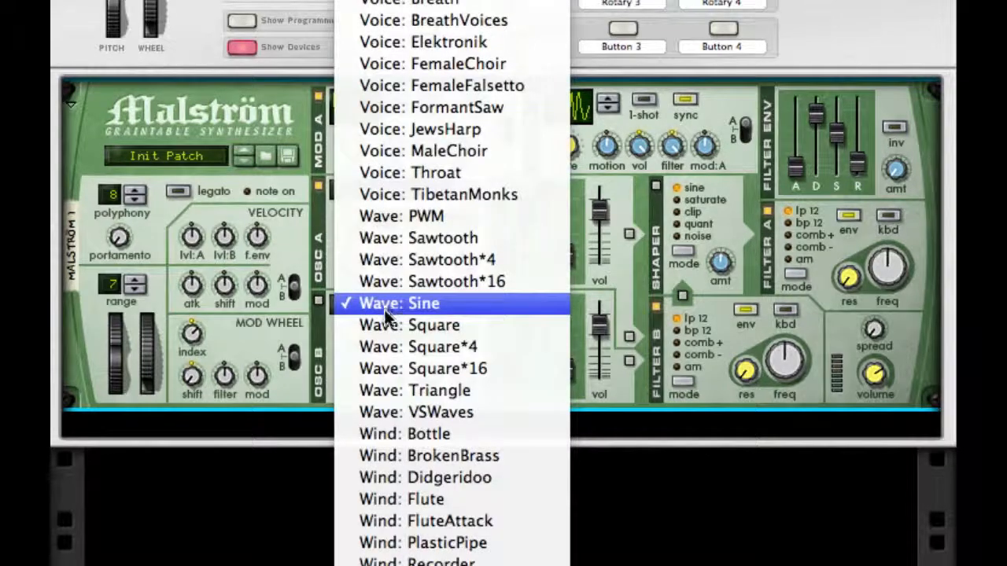
{"action": "left_click", "coordinate": [384, 323]}
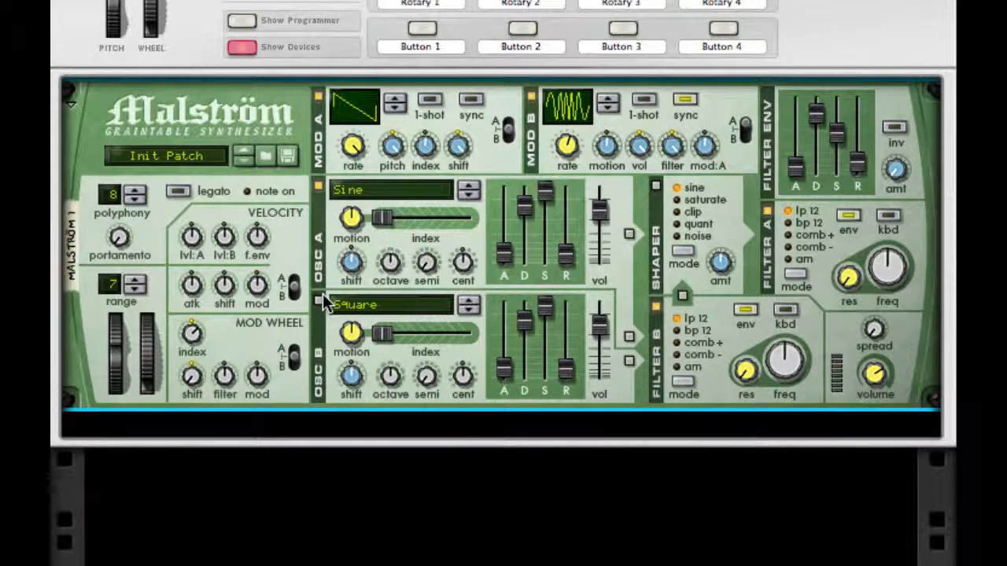
{"action": "left_click", "coordinate": [319, 301]}
{"action": "left_click", "coordinate": [629, 363]}
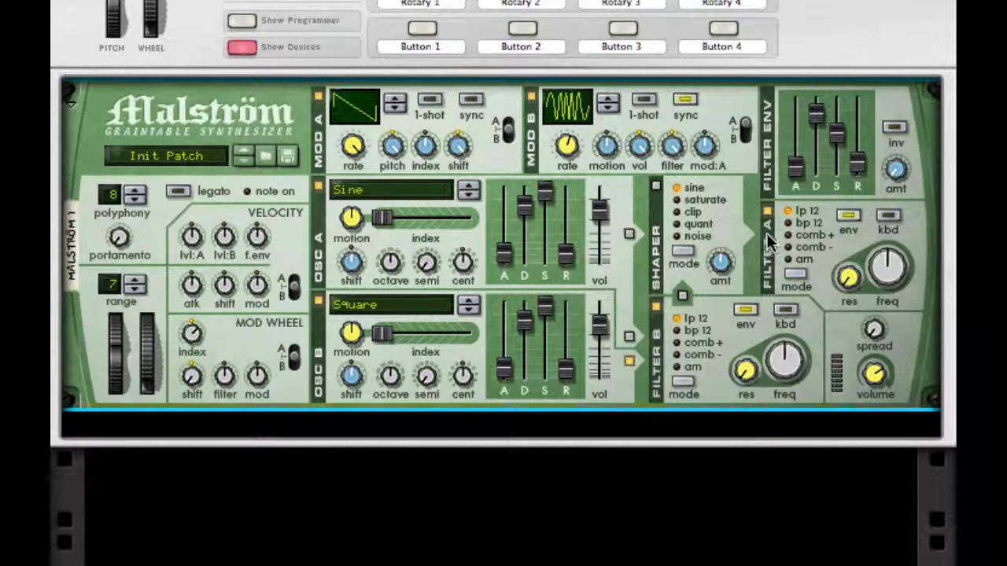
- Switch off Filter A and Filter B, enable the Shaper, and lower the shaper amount
{"action": "left_click", "coordinate": [656, 307]}
{"action": "left_click", "coordinate": [656, 186]}
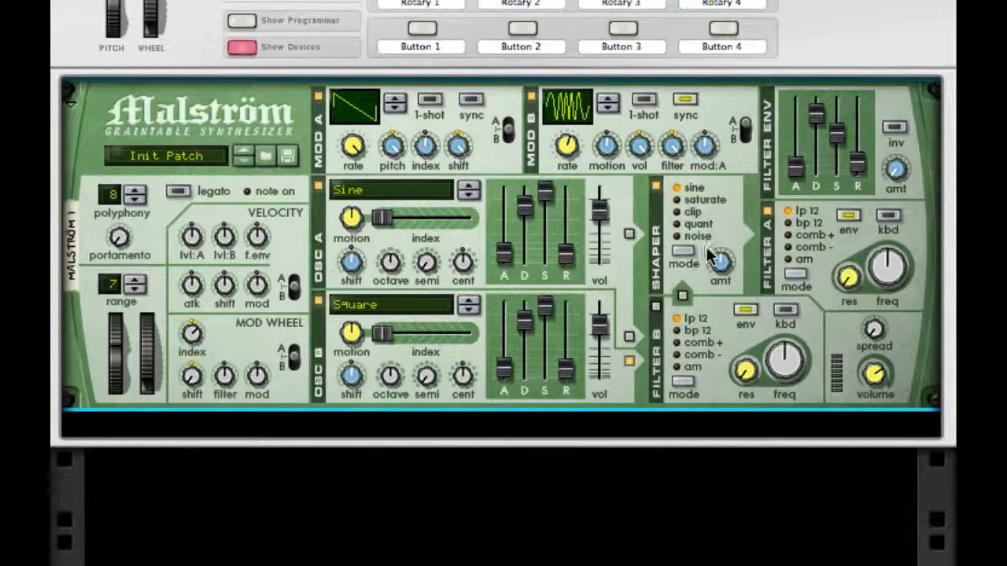
{"action": "left_click_drag", "start_coordinate": [720, 263], "coordinate": [713, 320]}
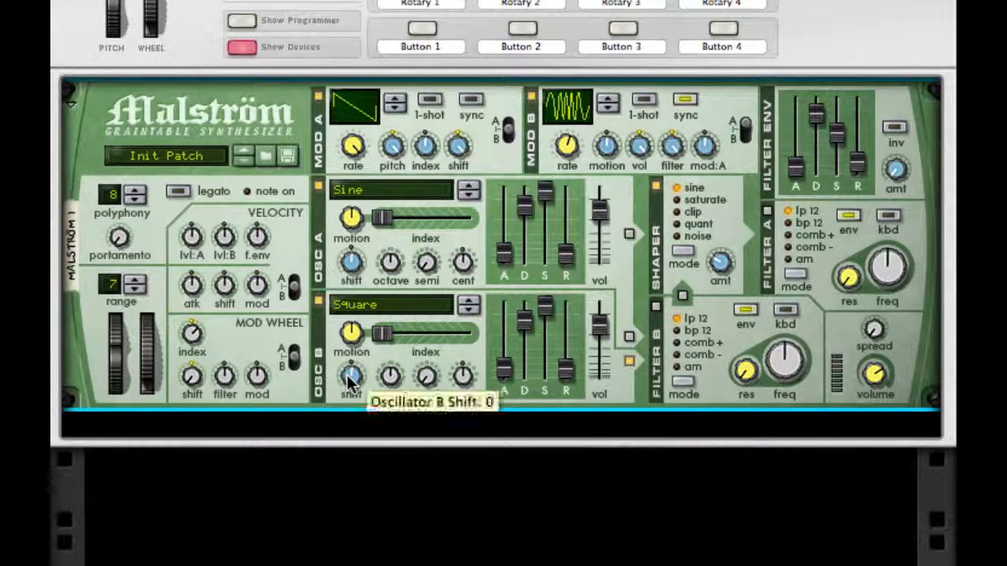
- Raise Oscillator B's shift slightly and lower its octave
{"action": "left_click_drag", "start_coordinate": [350, 379], "coordinate": [351, 353]}
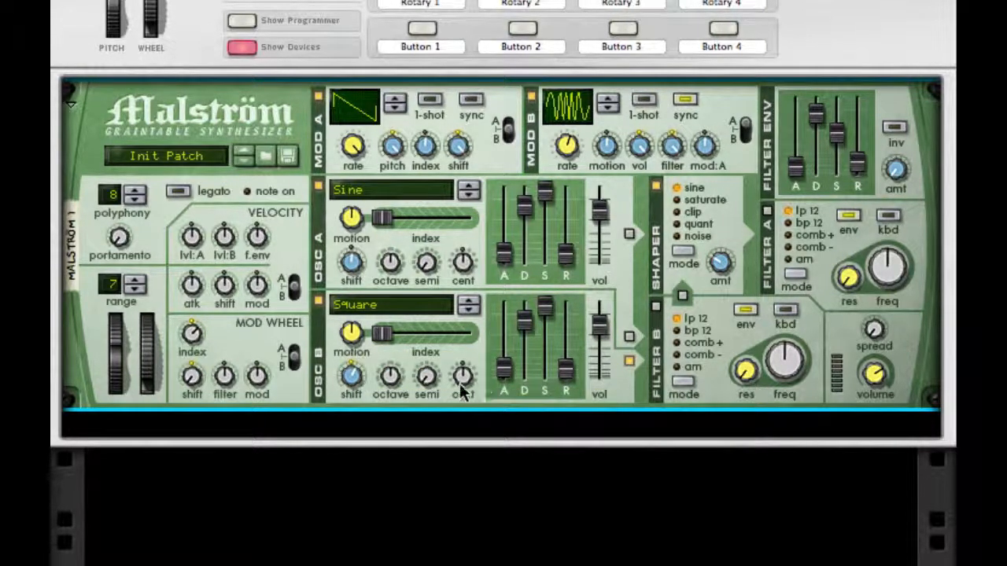
{"action": "left_click_drag", "start_coordinate": [391, 378], "coordinate": [391, 395]}
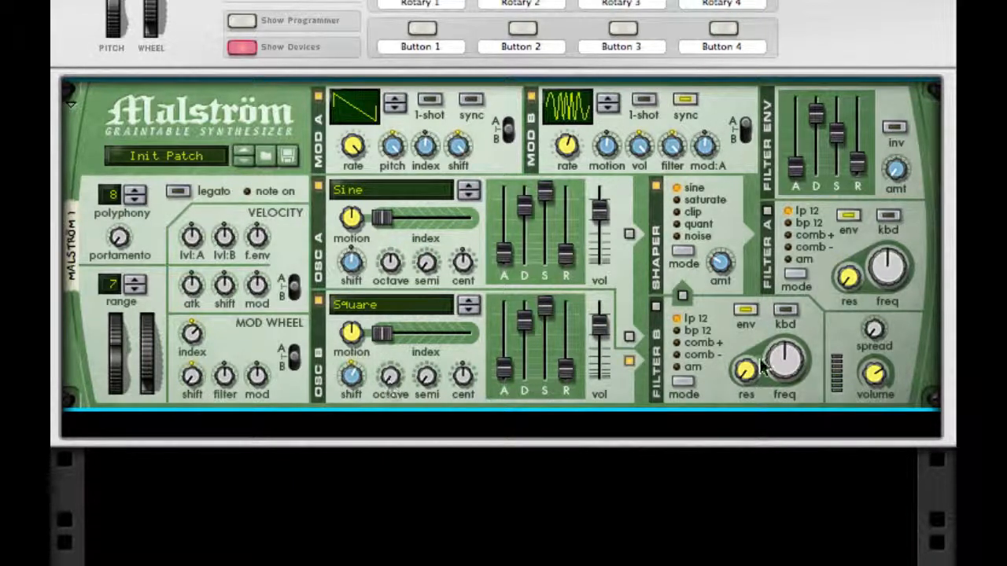
- Add an RV7000 Advanced Reverb below the Malström and lower its dry-wet mix and decay
{"action": "right_click", "coordinate": [925, 349]}
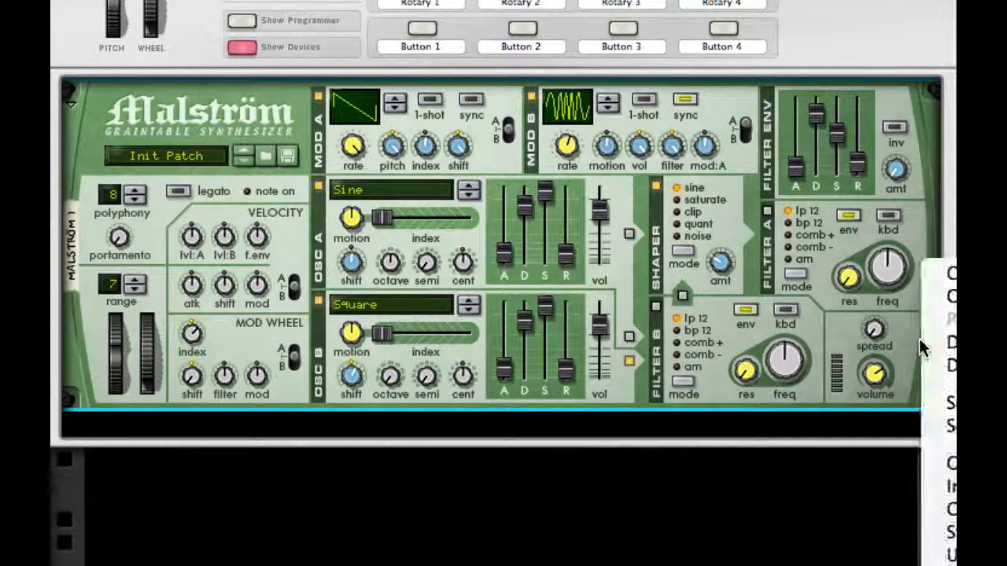
{"action": "left_click", "coordinate": [944, 532]}
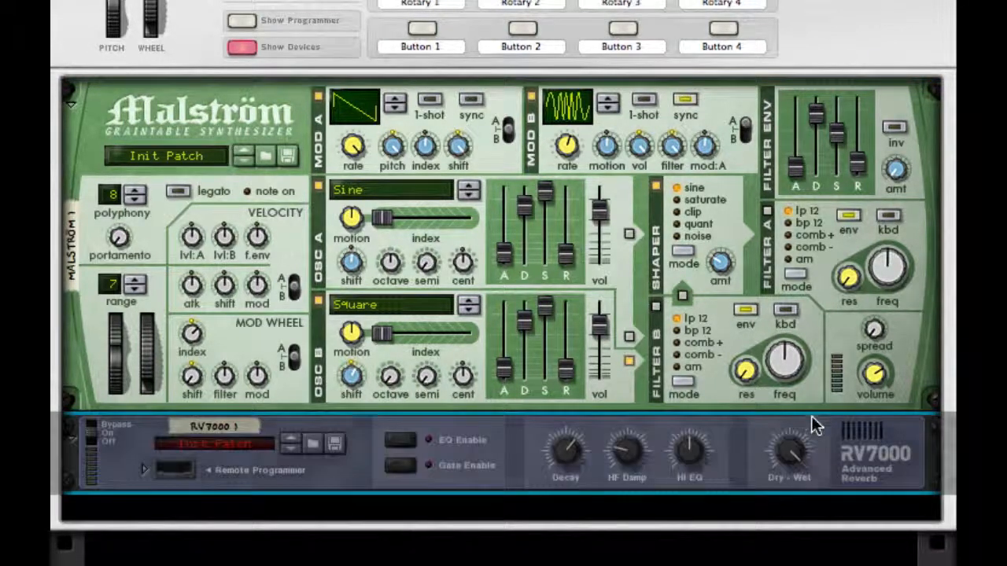
{"action": "left_click_drag", "start_coordinate": [791, 446], "coordinate": [618, 549]}
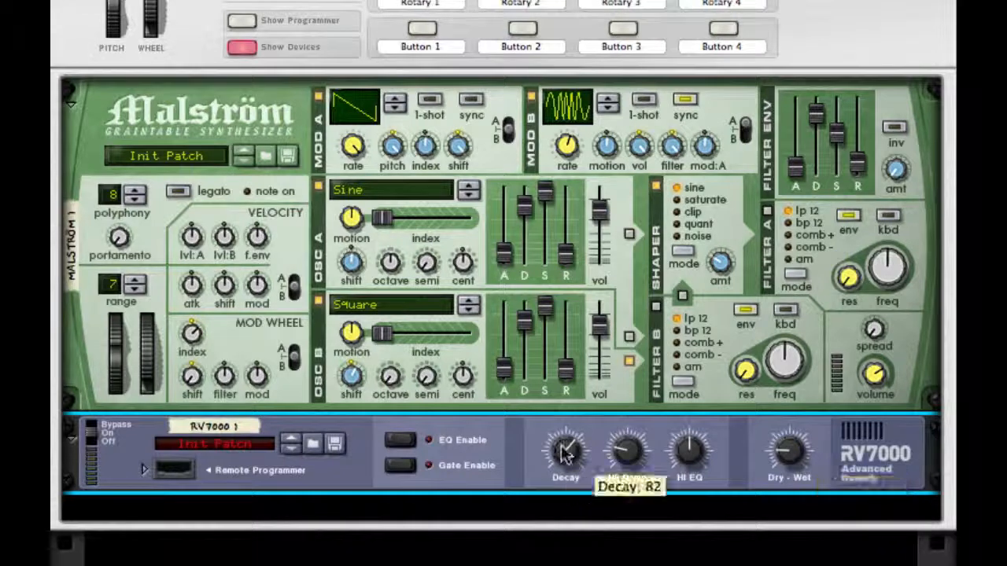
{"action": "left_click_drag", "start_coordinate": [571, 445], "coordinate": [571, 546]}
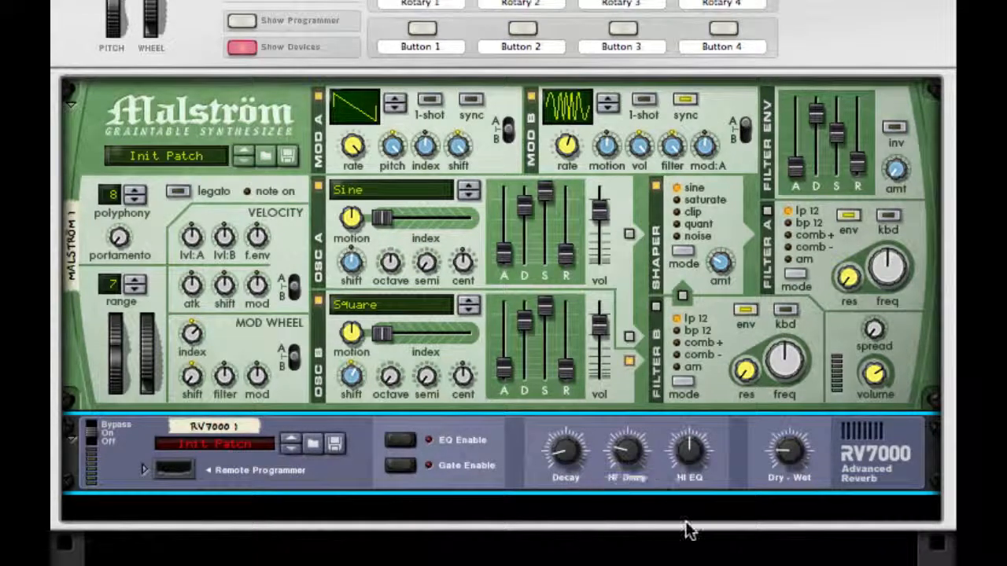
- Add a PEQ-2 equalizer after the reverb and set Filter A to frequency 88 with a high Q and a deep gain cut
{"action": "right_click", "coordinate": [879, 482]}
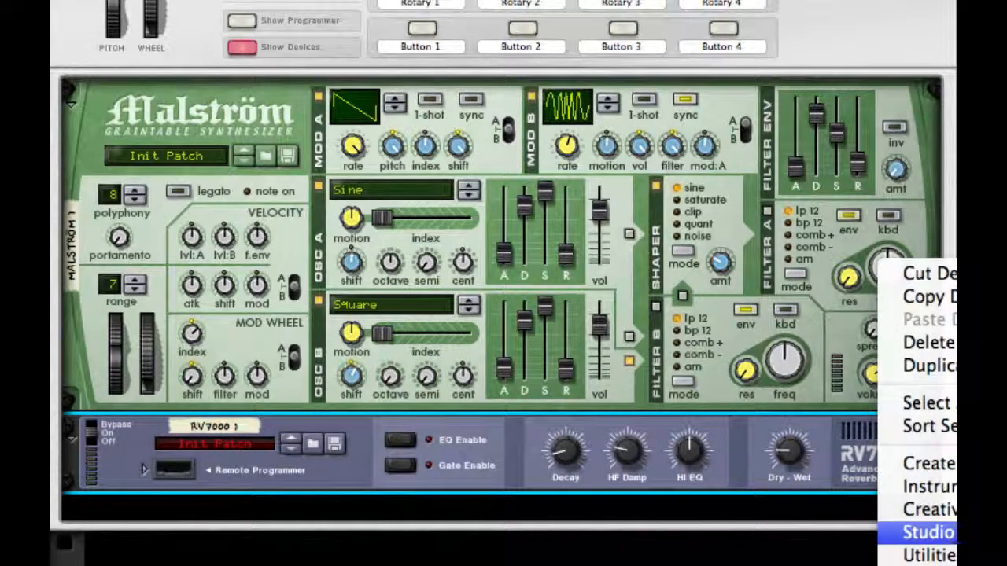
{"action": "left_click", "coordinate": [948, 534]}
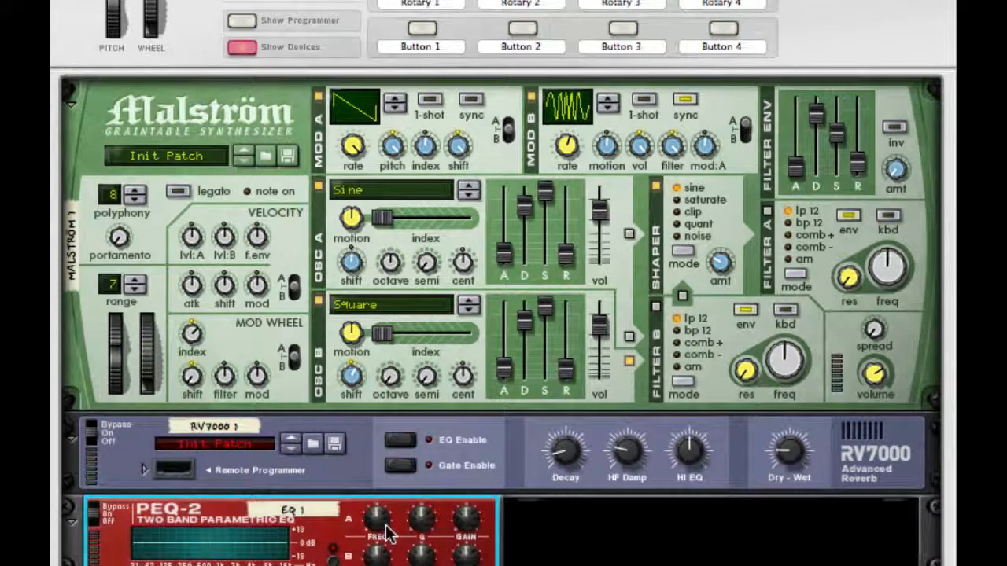
{"action": "mouse_move", "coordinate": [386, 527]}
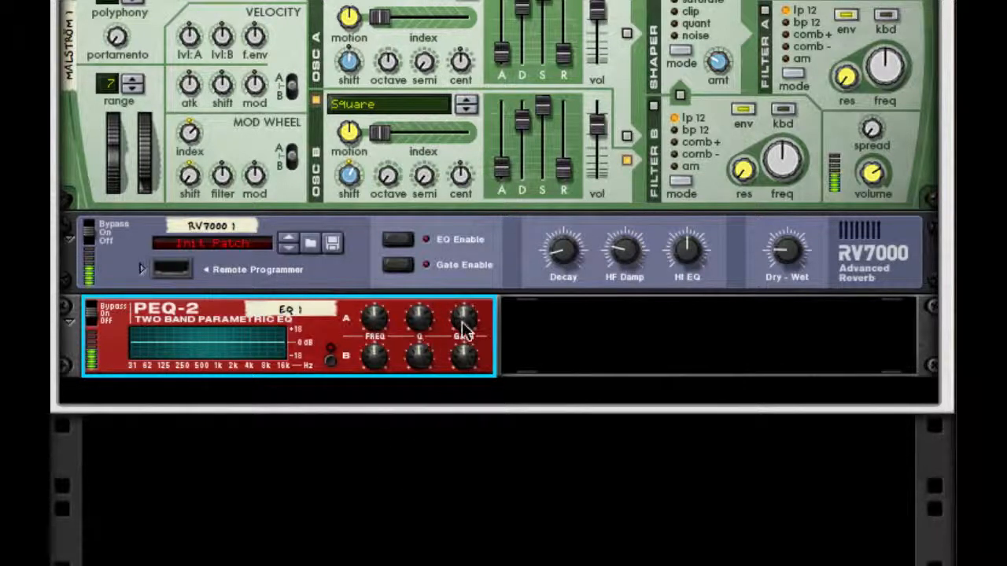
{"action": "left_click_drag", "start_coordinate": [463, 324], "coordinate": [458, 266]}
{"action": "left_click_drag", "start_coordinate": [419, 319], "coordinate": [411, 261]}
{"action": "left_click_drag", "start_coordinate": [370, 315], "coordinate": [377, 264]}
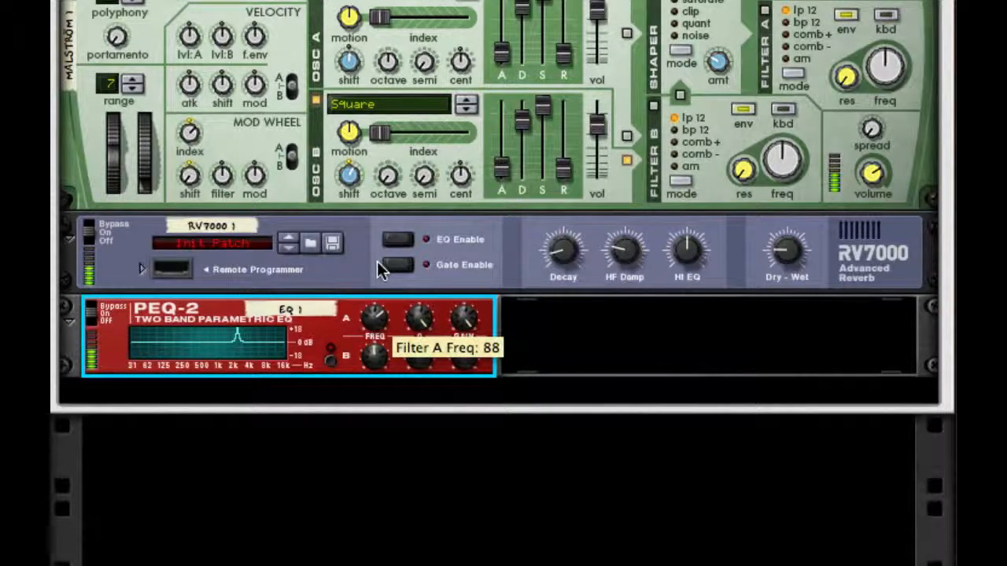
{"action": "left_click_drag", "start_coordinate": [464, 316], "coordinate": [462, 429]}
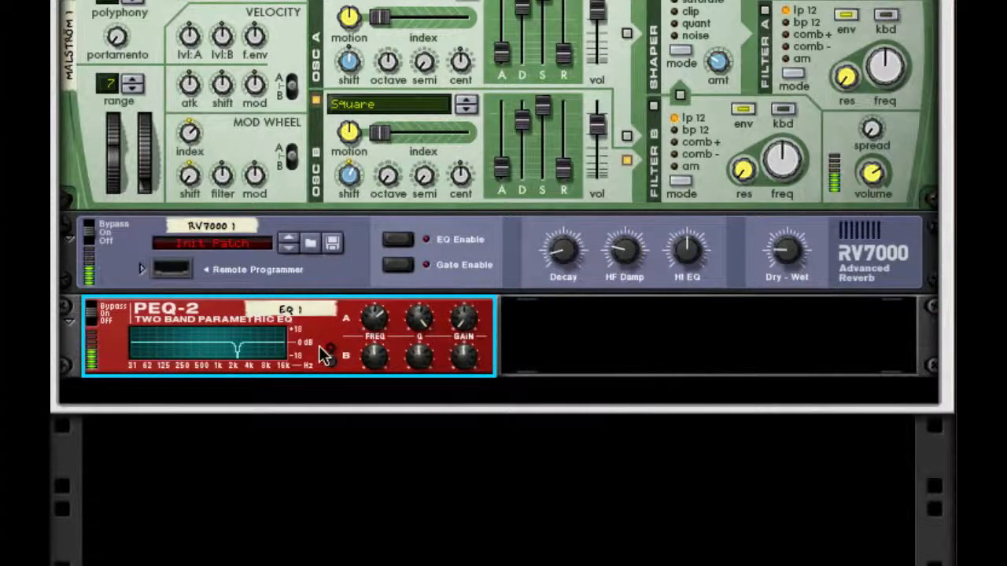
- Enable Filter B on the PEQ-2 and shape a narrow cut in the low frequencies with high Q and reduced gain
{"action": "left_click", "coordinate": [330, 361]}
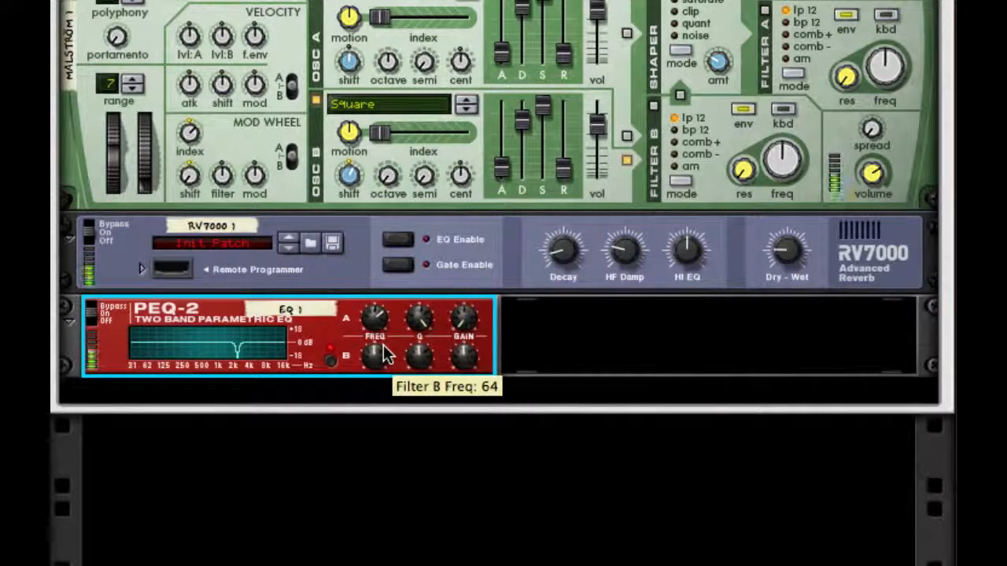
{"action": "left_click_drag", "start_coordinate": [386, 356], "coordinate": [387, 299]}
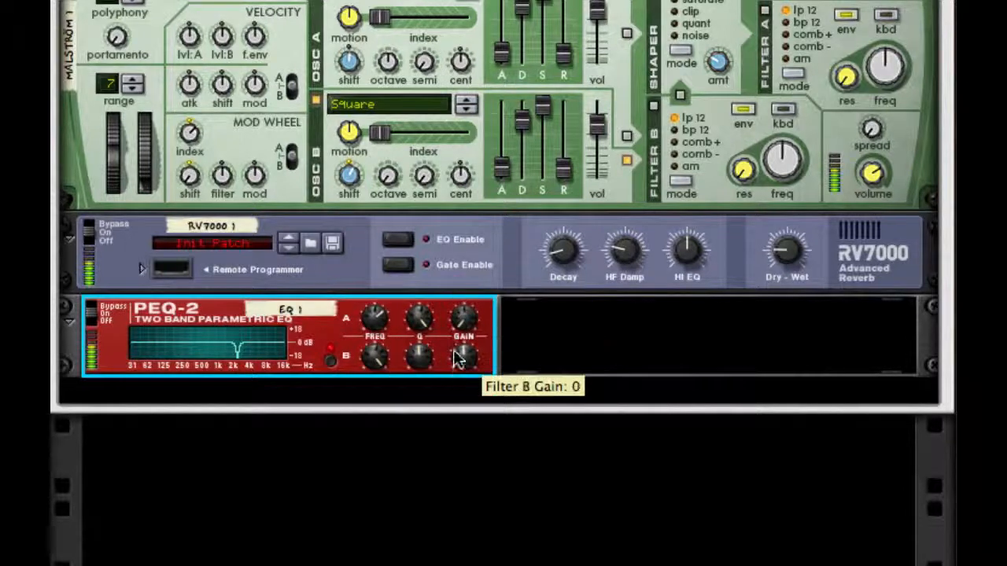
{"action": "left_click_drag", "start_coordinate": [374, 360], "coordinate": [398, 465]}
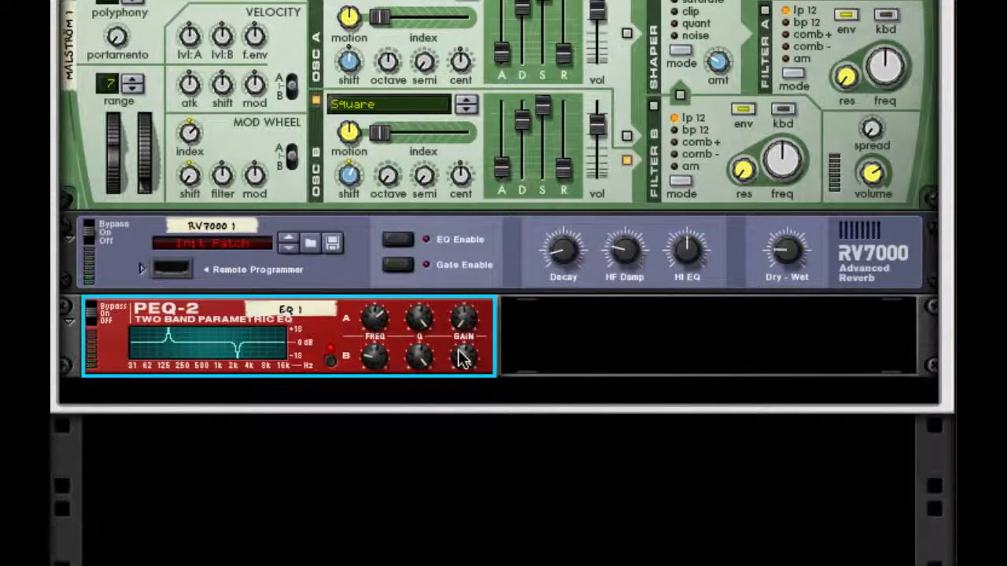
{"action": "left_click_drag", "start_coordinate": [465, 361], "coordinate": [531, 515]}
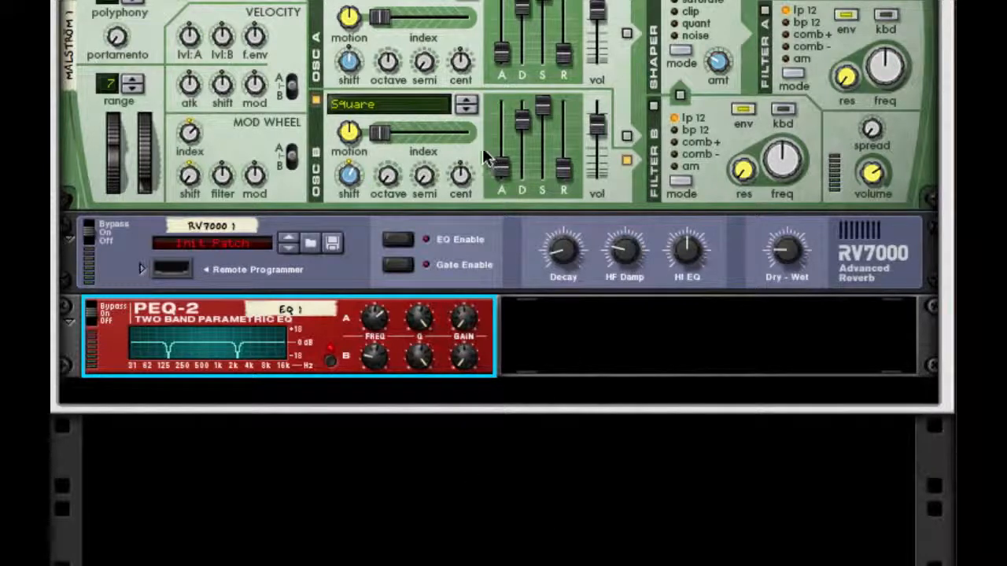
- Add a Line 6 Bass Amp after the PEQ-2, turn on its compressor, and adjust the compressor threshold
{"action": "right_click", "coordinate": [387, 338]}
{"action": "mouse_move", "coordinate": [585, 492]}
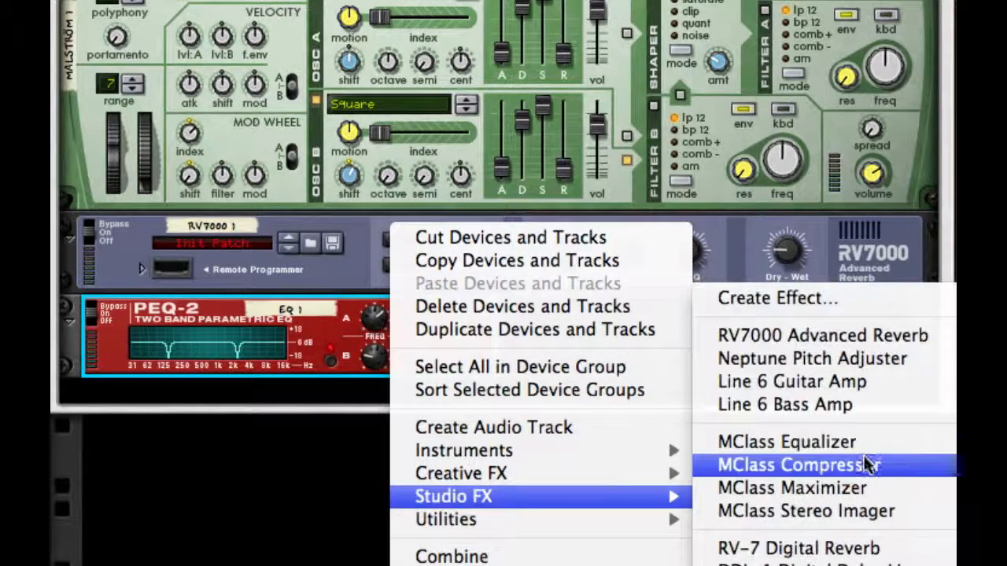
{"action": "left_click", "coordinate": [867, 409]}
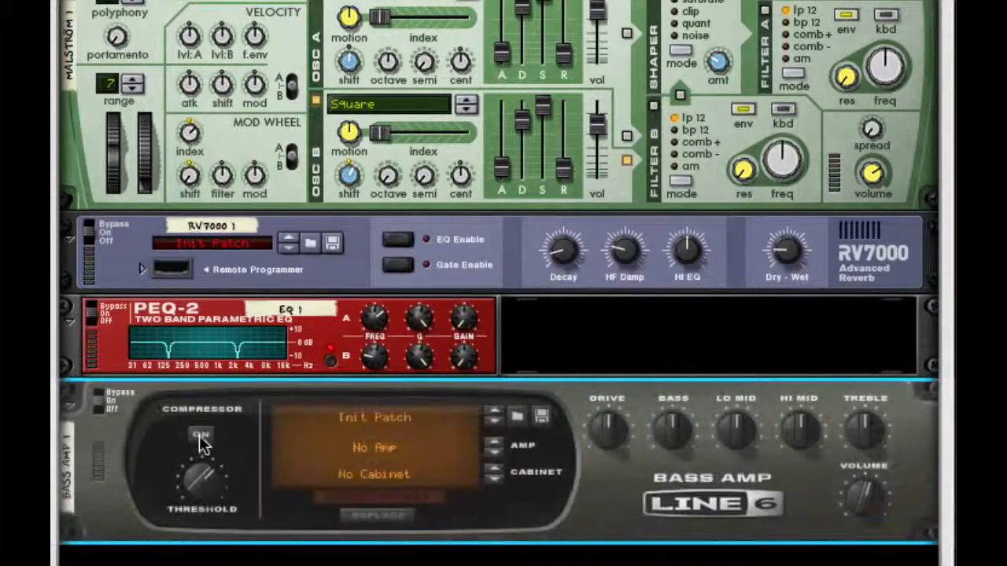
{"action": "left_click_drag", "start_coordinate": [202, 484], "coordinate": [320, 499]}
- Add a Pulveriser after the Bass Amp, raise its Squash, and set the routing to Filter > Squash > Dirt
{"action": "right_click", "coordinate": [753, 499]}
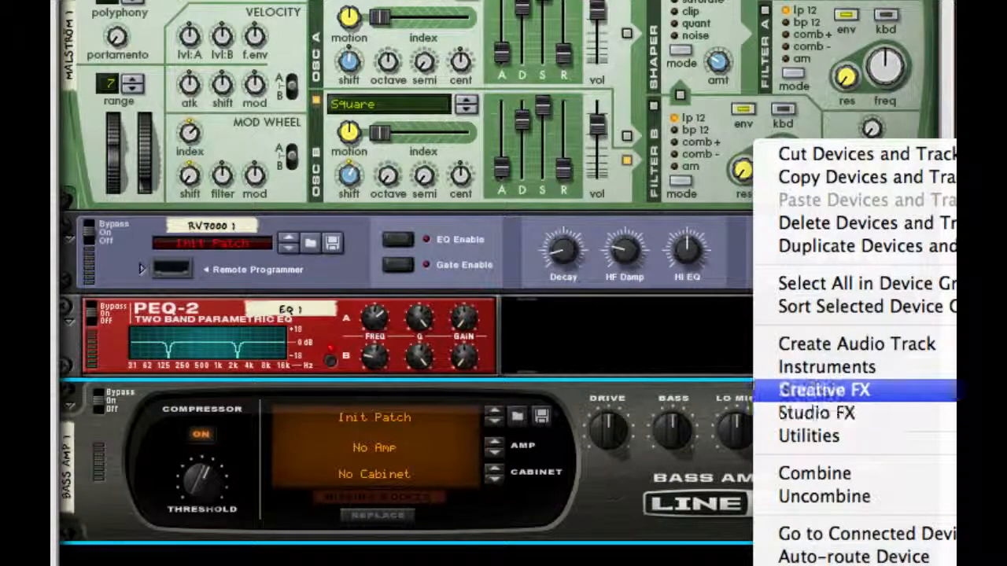
{"action": "left_click", "coordinate": [975, 402]}
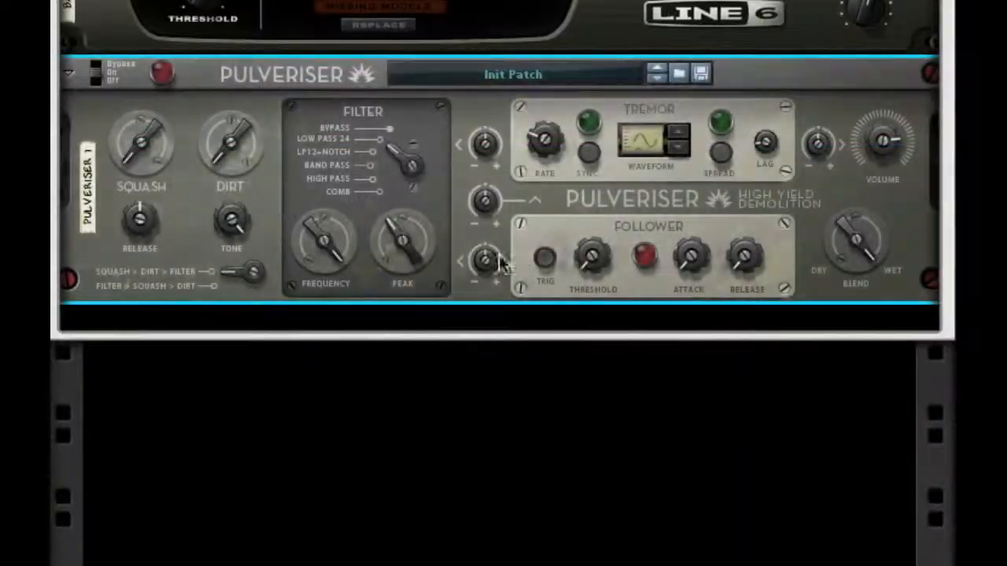
{"action": "left_click_drag", "start_coordinate": [140, 128], "coordinate": [137, 45]}
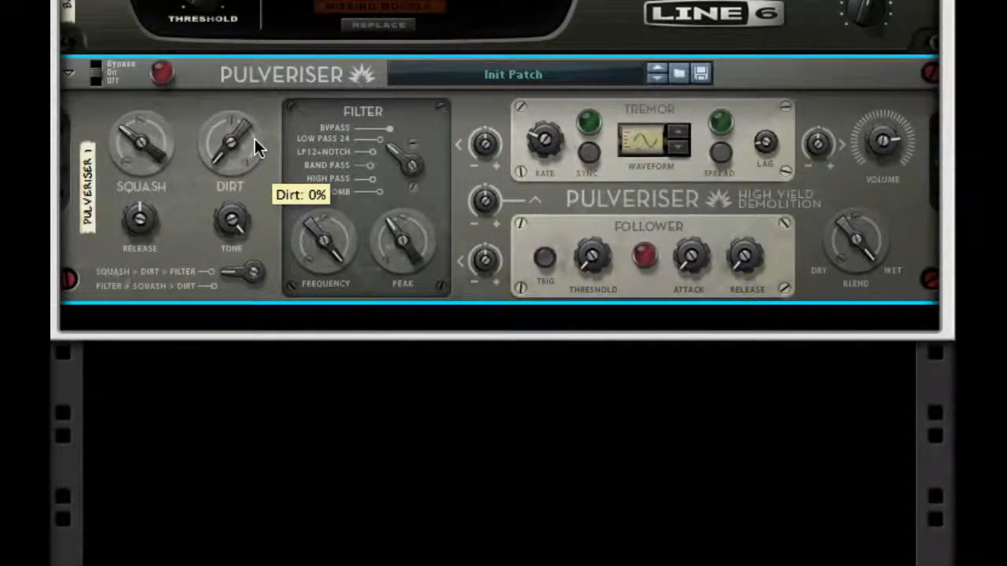
{"action": "left_click", "coordinate": [228, 277]}
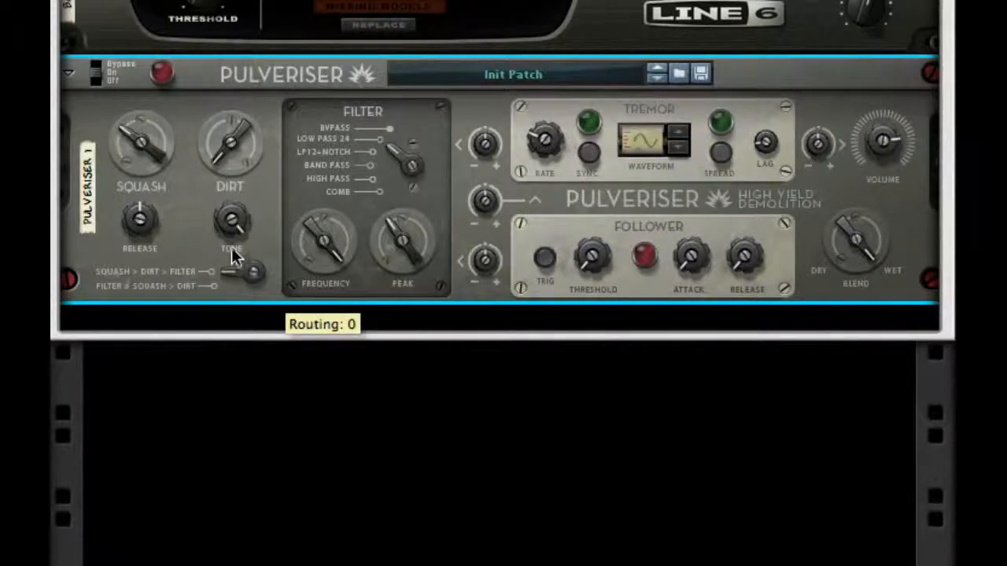
{"action": "left_click", "coordinate": [233, 274]}
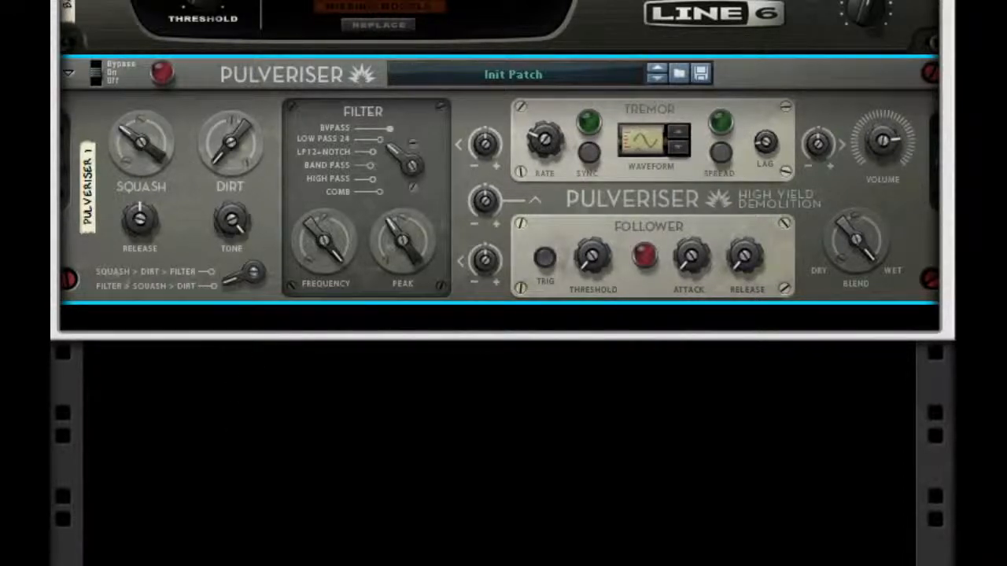
- Set the Pulveriser's filter mode to High Pass, lower the filter frequency, and raise the peak
{"action": "left_click", "coordinate": [409, 165]}
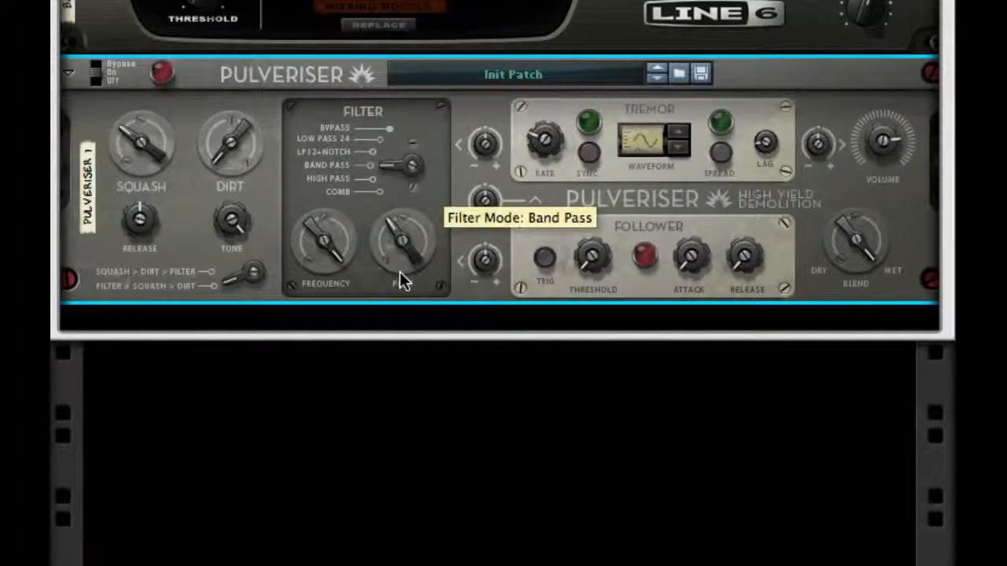
{"action": "left_click_drag", "start_coordinate": [400, 197], "coordinate": [399, 201]}
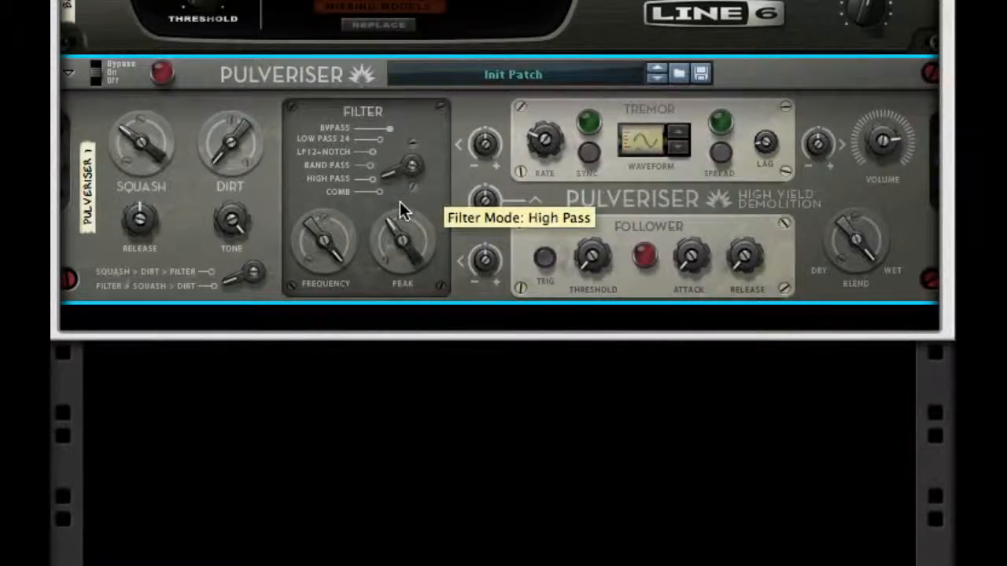
{"action": "left_click_drag", "start_coordinate": [338, 236], "coordinate": [297, 474]}
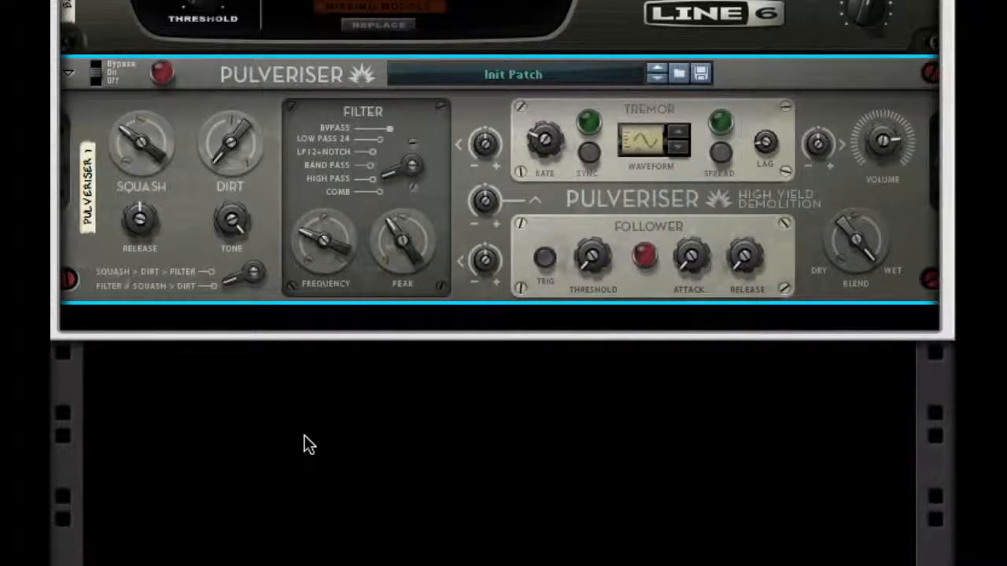
{"action": "left_click_drag", "start_coordinate": [403, 247], "coordinate": [404, 225]}
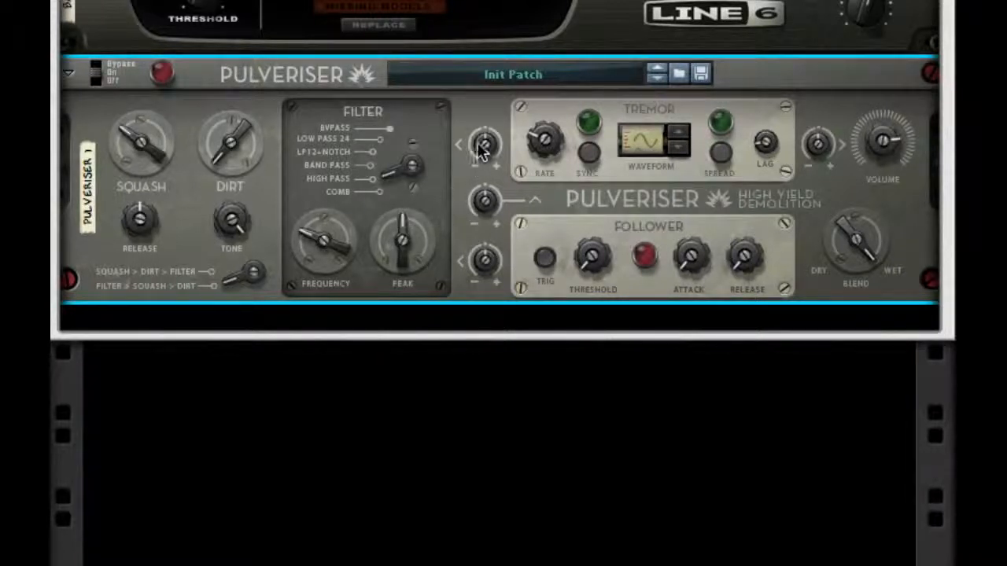
- Raise the Pulveriser's Tremor rate and turn on its Sync and Spread
{"action": "left_click_drag", "start_coordinate": [476, 180], "coordinate": [464, 238]}
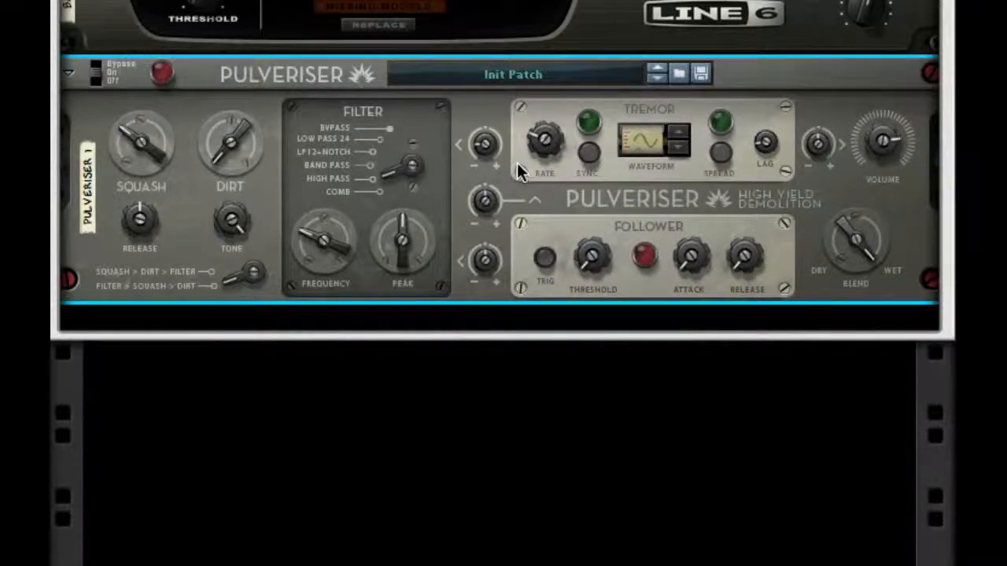
{"action": "left_click_drag", "start_coordinate": [542, 140], "coordinate": [546, 50]}
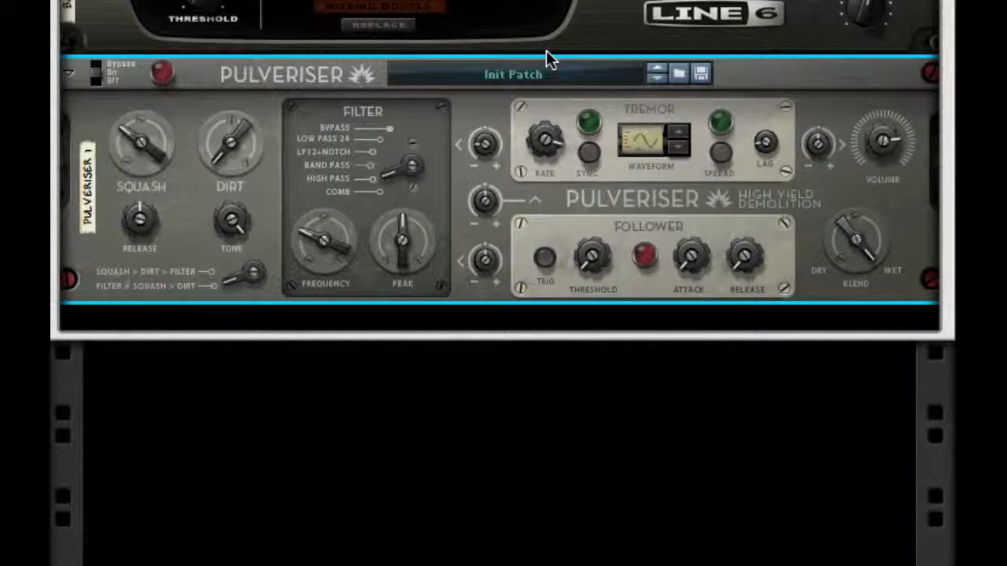
{"action": "left_click", "coordinate": [588, 153]}
{"action": "left_click", "coordinate": [719, 154]}
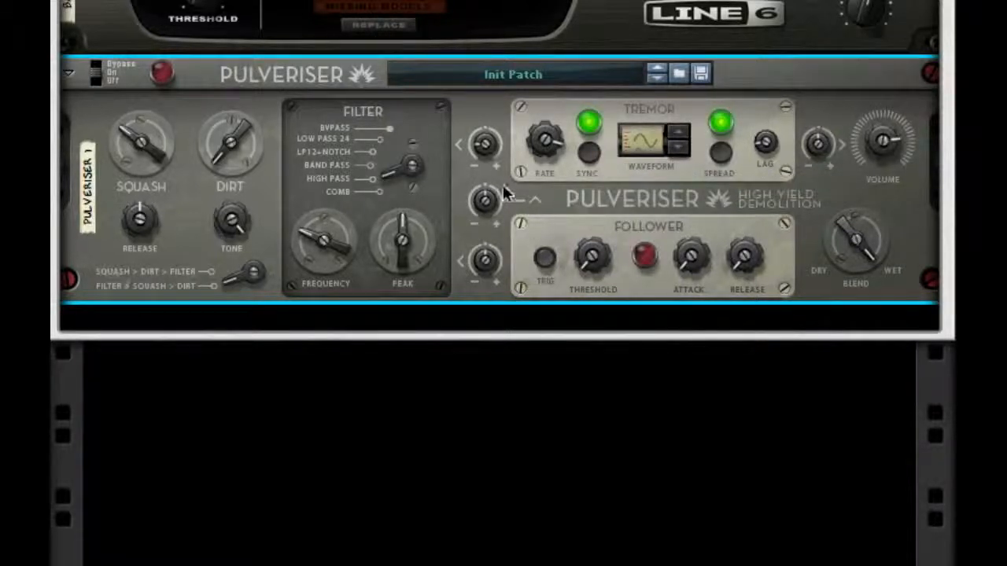
- Raise the threshold and release of the Pulveriser's Follower
{"action": "left_click_drag", "start_coordinate": [496, 118], "coordinate": [498, 113]}
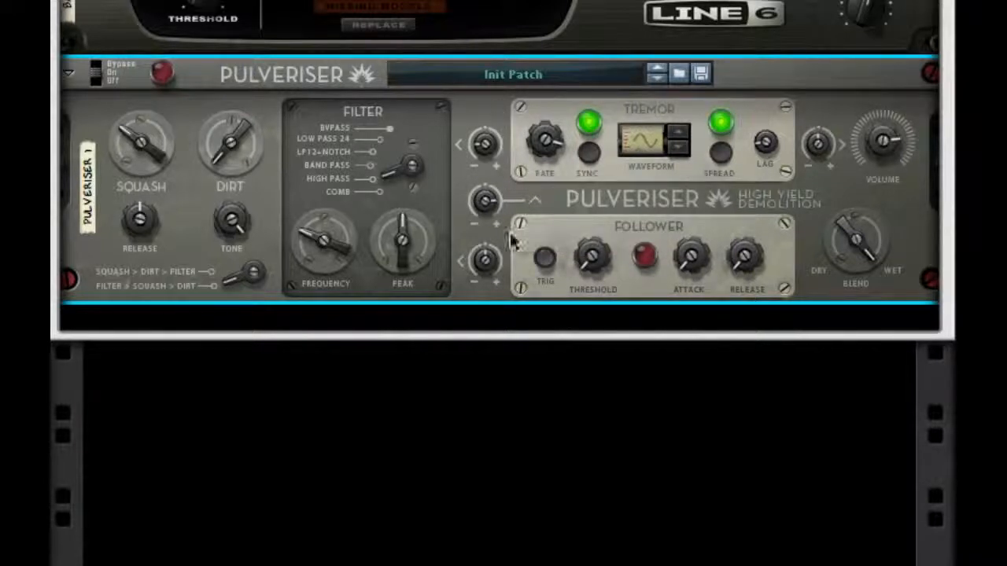
{"action": "left_click_drag", "start_coordinate": [484, 271], "coordinate": [474, 366]}
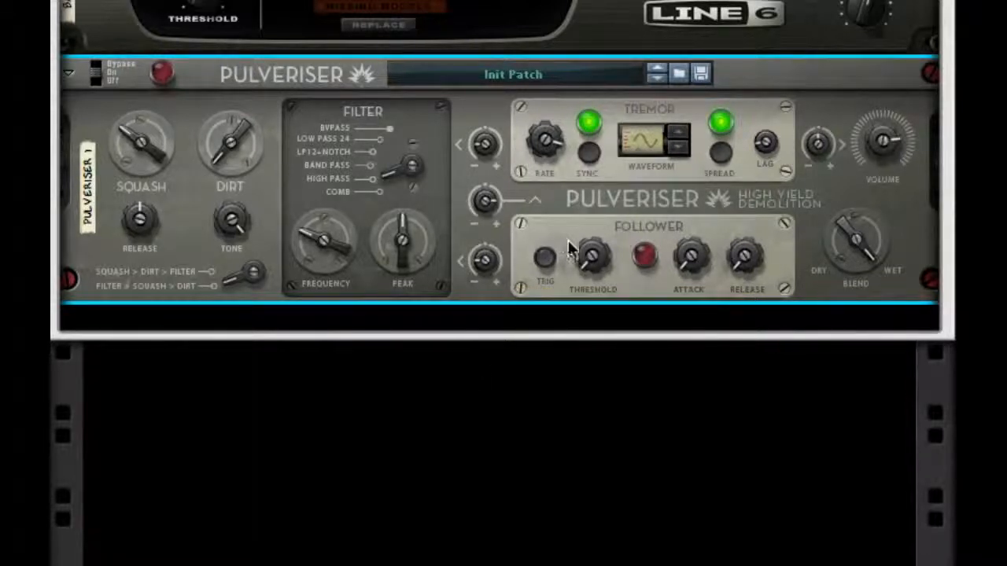
{"action": "left_click_drag", "start_coordinate": [585, 254], "coordinate": [593, 200]}
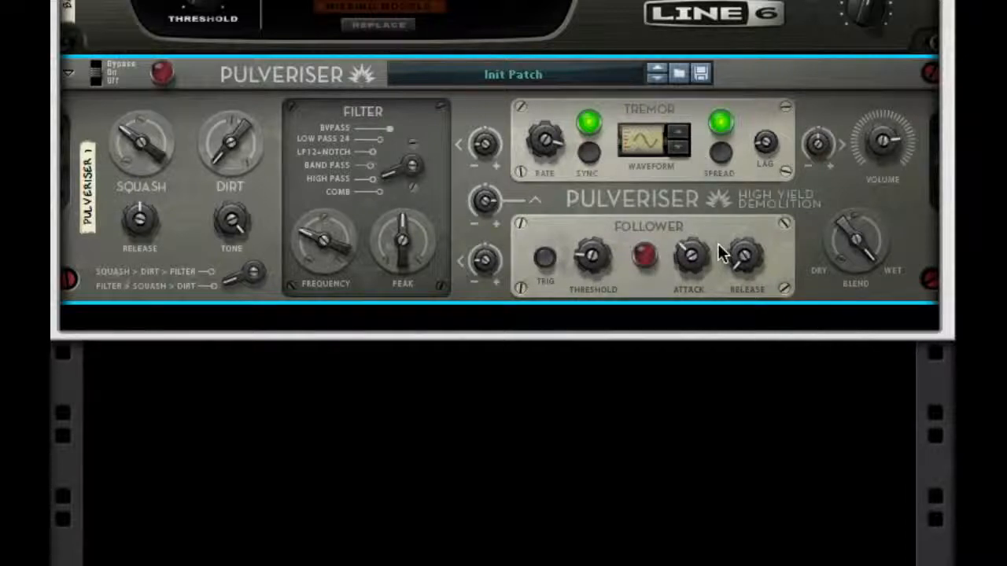
{"action": "left_click_drag", "start_coordinate": [739, 251], "coordinate": [763, 40]}
- Add an MClass Maximizer after the Pulveriser with the limiter off, release on Auto, and Soft Clip on with a raised amount
{"action": "right_click", "coordinate": [825, 98]}
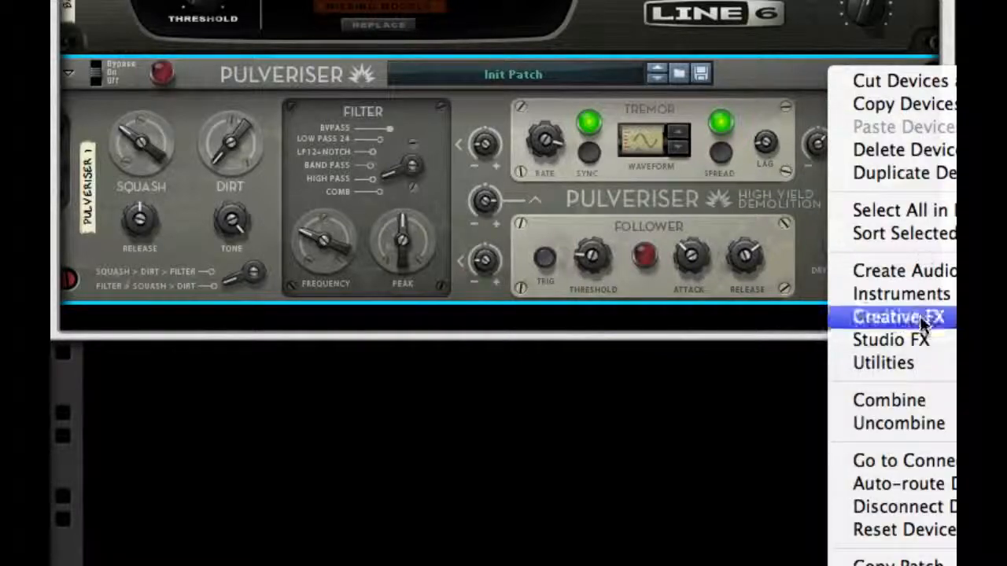
{"action": "left_click", "coordinate": [993, 441]}
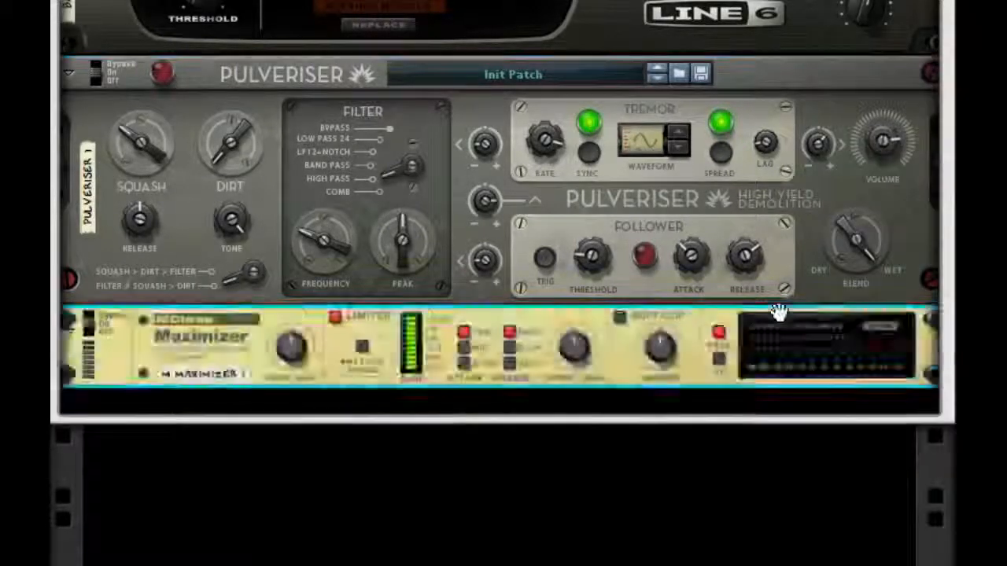
{"action": "left_click", "coordinate": [338, 314]}
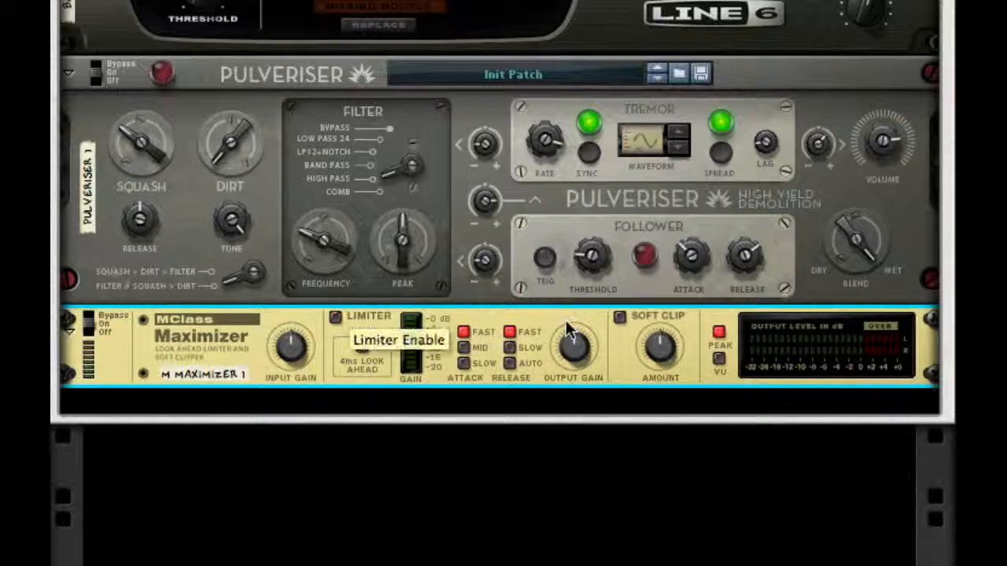
{"action": "left_click", "coordinate": [511, 363]}
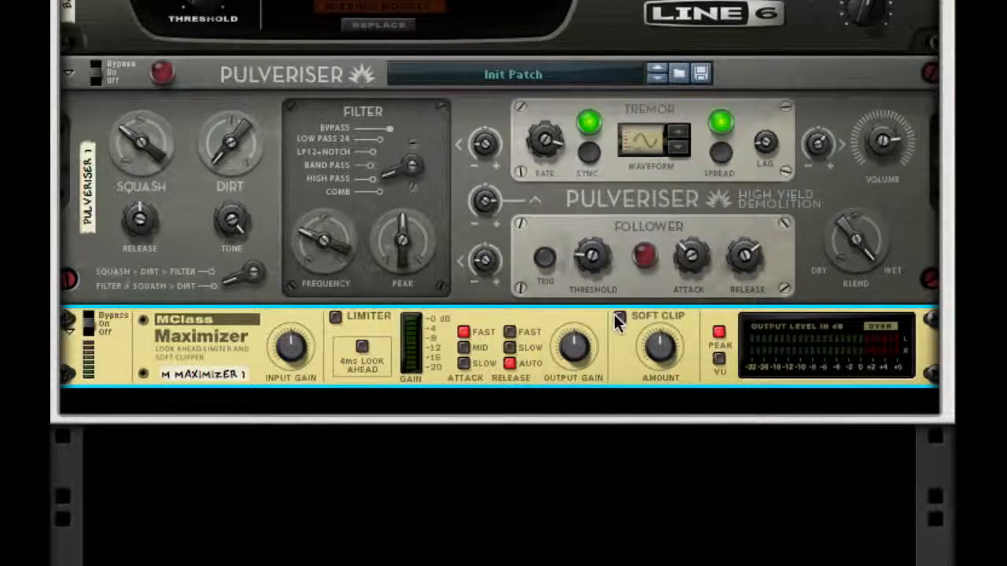
{"action": "left_click", "coordinate": [619, 317]}
{"action": "left_click_drag", "start_coordinate": [660, 347], "coordinate": [660, 311]}
- Return to the Combinator controls and the Malström at the start of the device chain
{"action": "scroll", "coordinate": [831, 78], "scroll_direction": "up", "scroll_amount": 5}
{"action": "scroll", "coordinate": [832, 87], "scroll_direction": "up", "scroll_amount": 2}
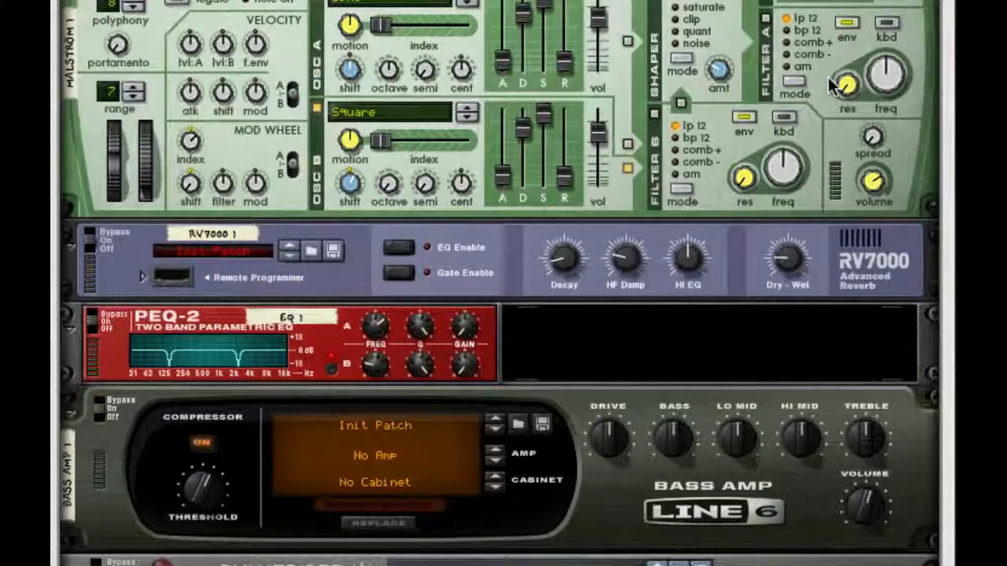
{"action": "scroll", "coordinate": [833, 86], "scroll_direction": "up", "scroll_amount": 10}
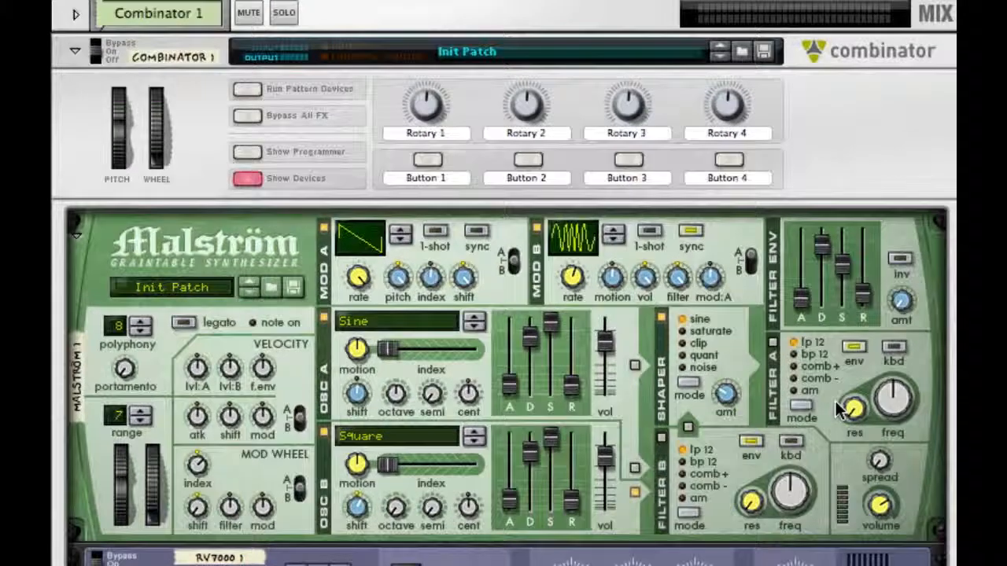